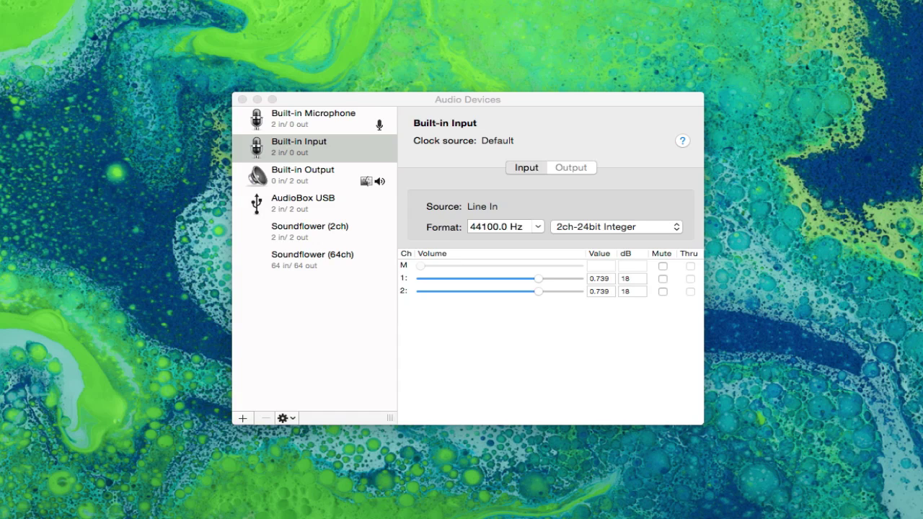
Step: Bring Audio Devices forward and review the Built-in Microphone, Built-in Input and Built-in Output settings
{"action": "left_click", "coordinate": [464, 99]}
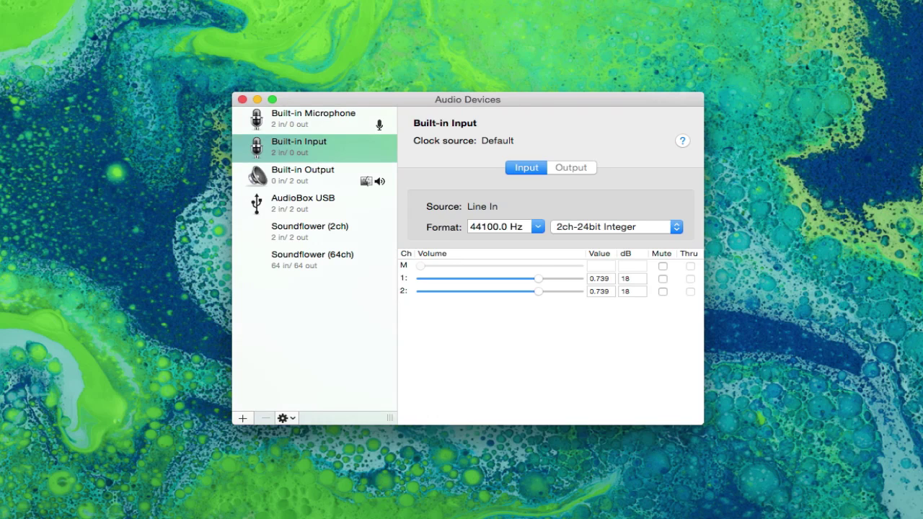
{"action": "left_click", "coordinate": [279, 129]}
{"action": "left_click", "coordinate": [282, 146]}
{"action": "left_click", "coordinate": [294, 173]}
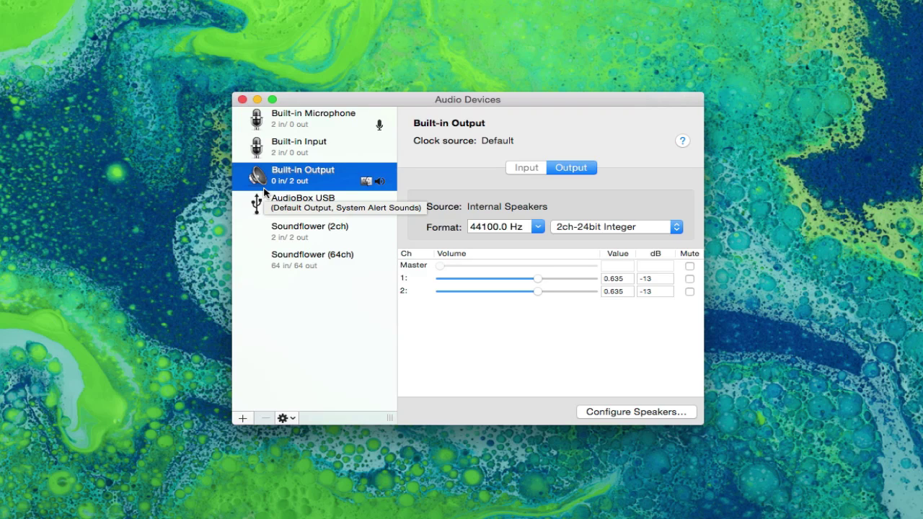
{"action": "left_click", "coordinate": [289, 202]}
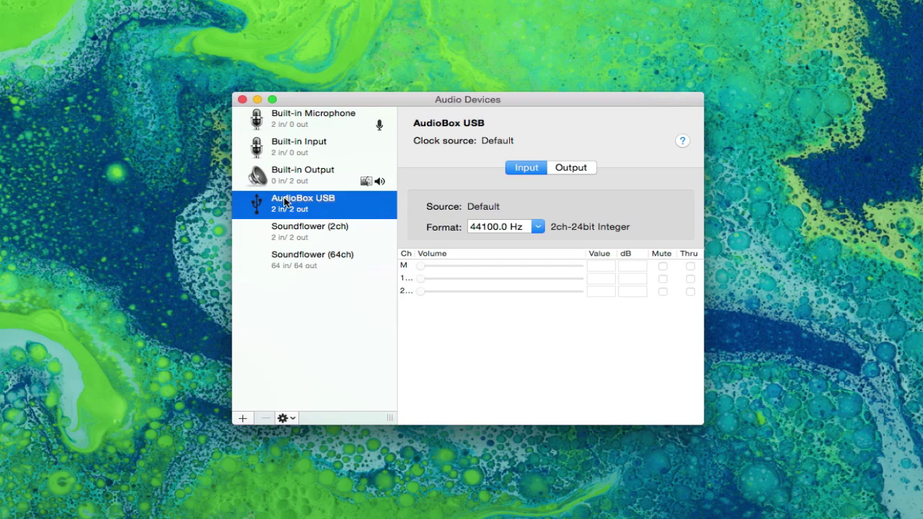
{"action": "left_click", "coordinate": [305, 152]}
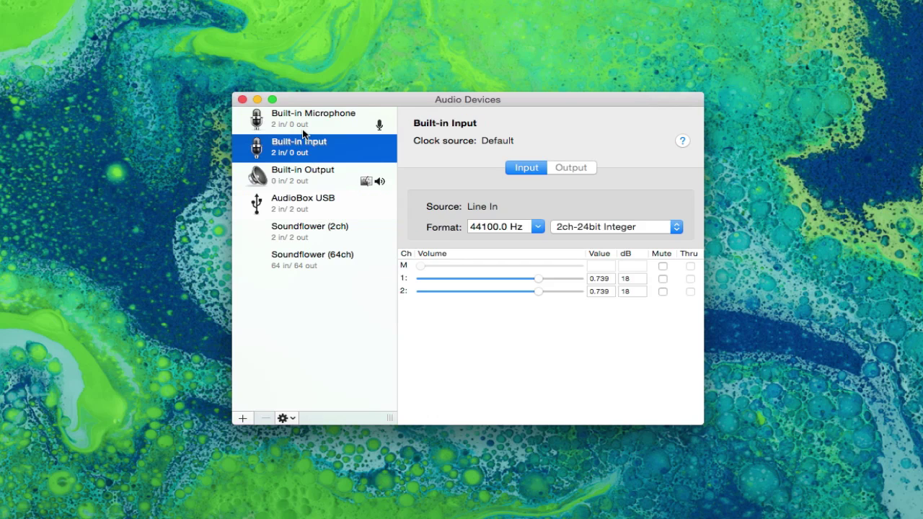
{"action": "left_click", "coordinate": [303, 132]}
{"action": "left_click", "coordinate": [467, 273]}
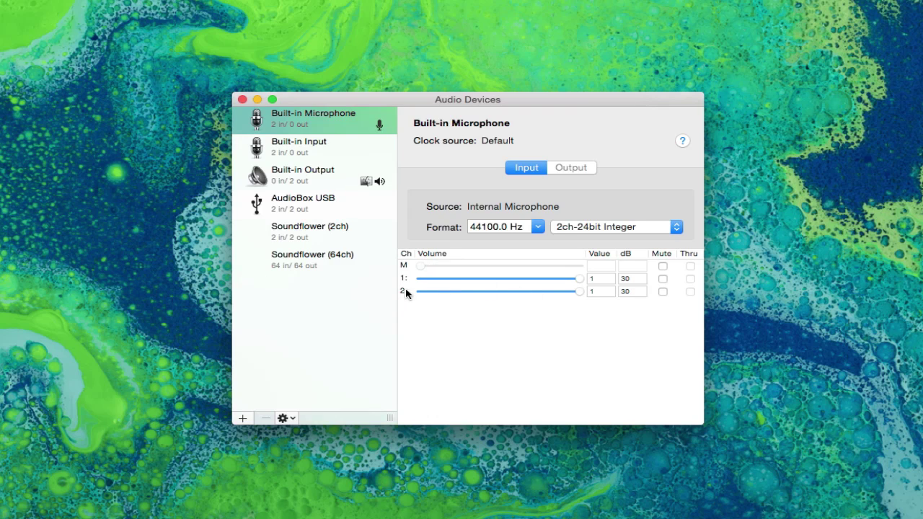
{"action": "mouse_move", "coordinate": [579, 279]}
{"action": "left_mouse_down"}
{"action": "mouse_move", "coordinate": [451, 278]}
{"action": "mouse_move", "coordinate": [580, 279]}
{"action": "left_mouse_up"}
Step: Cycle through Built-in Input, Built-in Output and AudioBox USB, toggling AudioBox's output and input settings
{"action": "left_click", "coordinate": [281, 157]}
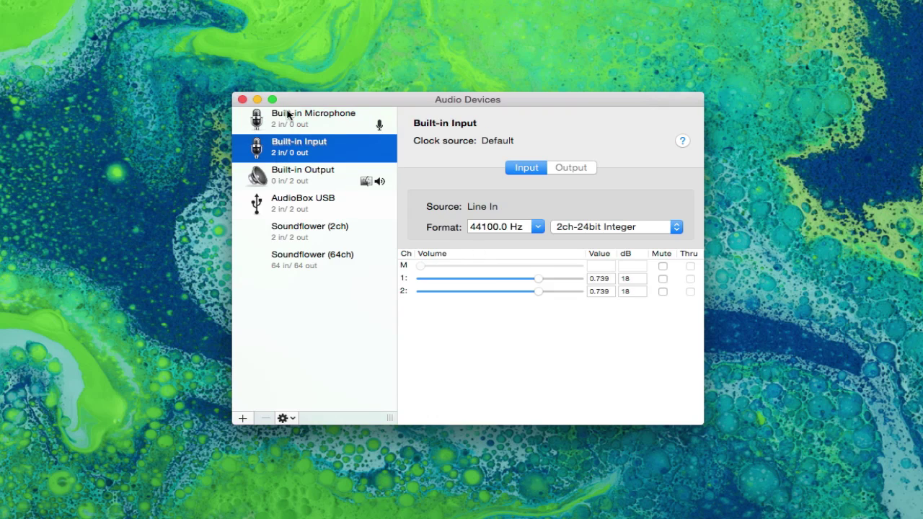
{"action": "left_click", "coordinate": [274, 184]}
{"action": "left_click", "coordinate": [309, 207]}
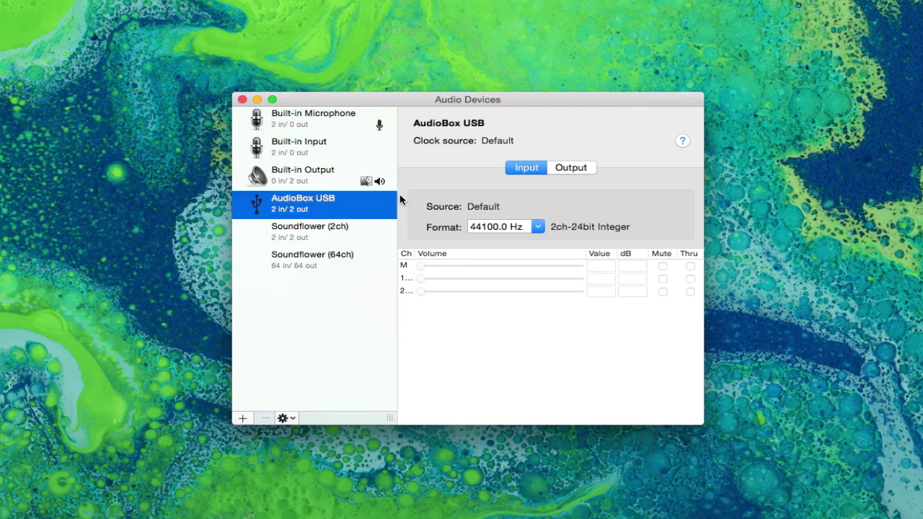
{"action": "left_click", "coordinate": [556, 166]}
{"action": "left_click", "coordinate": [541, 171]}
{"action": "left_click", "coordinate": [571, 172]}
{"action": "left_click", "coordinate": [534, 171]}
{"action": "left_click", "coordinate": [294, 125]}
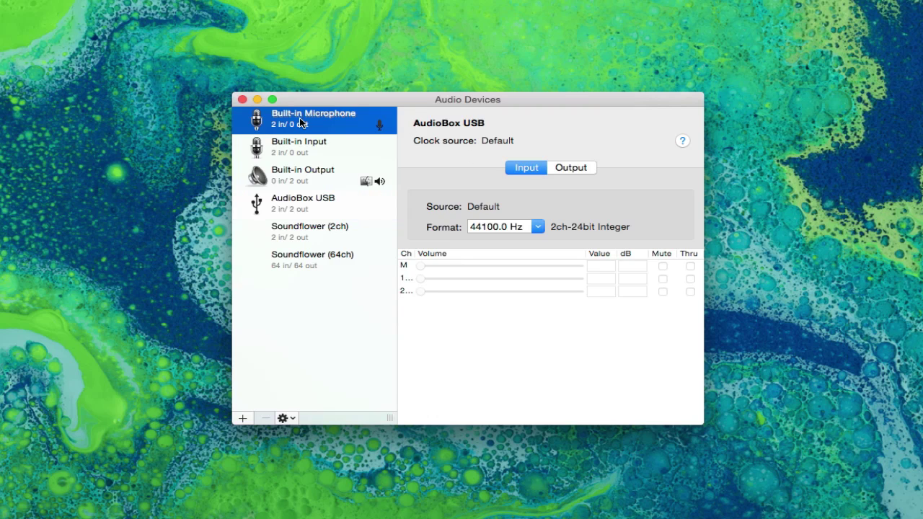
{"action": "left_click", "coordinate": [537, 228]}
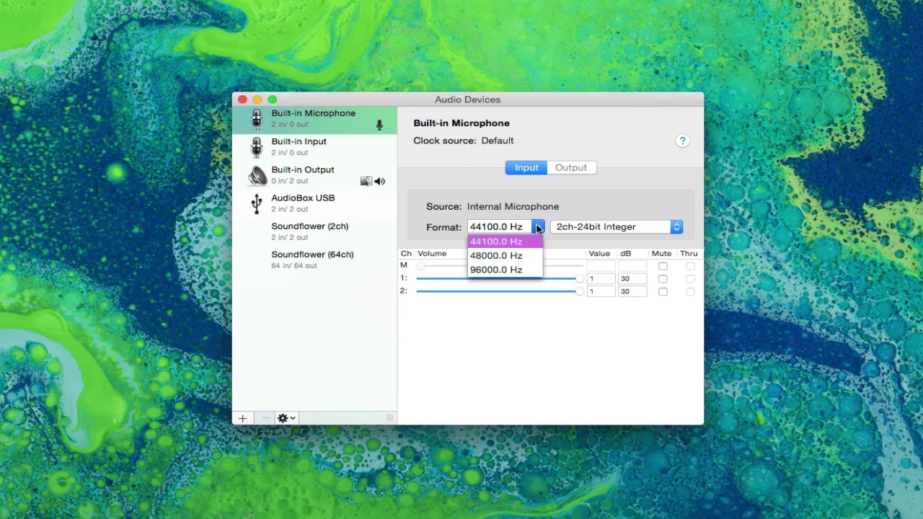
{"action": "left_click", "coordinate": [541, 227]}
{"action": "left_click", "coordinate": [543, 229]}
{"action": "left_click", "coordinate": [634, 227]}
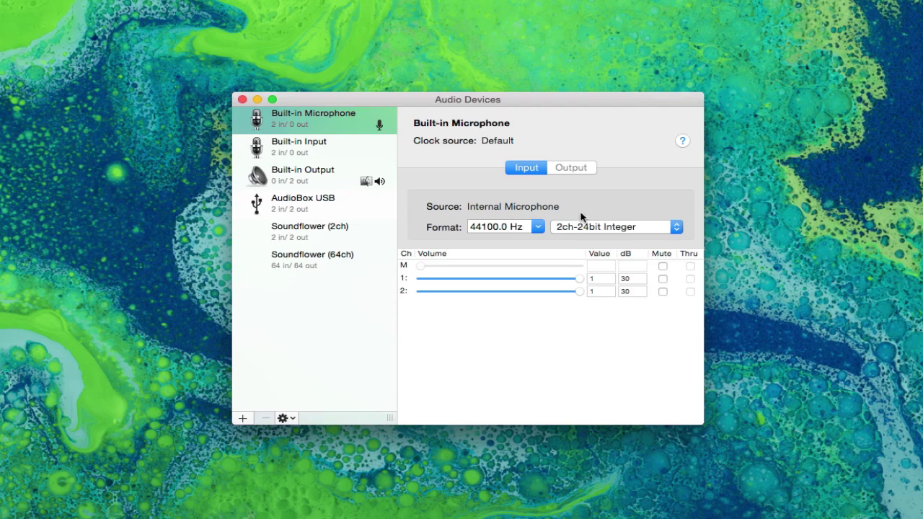
{"action": "left_click", "coordinate": [585, 226]}
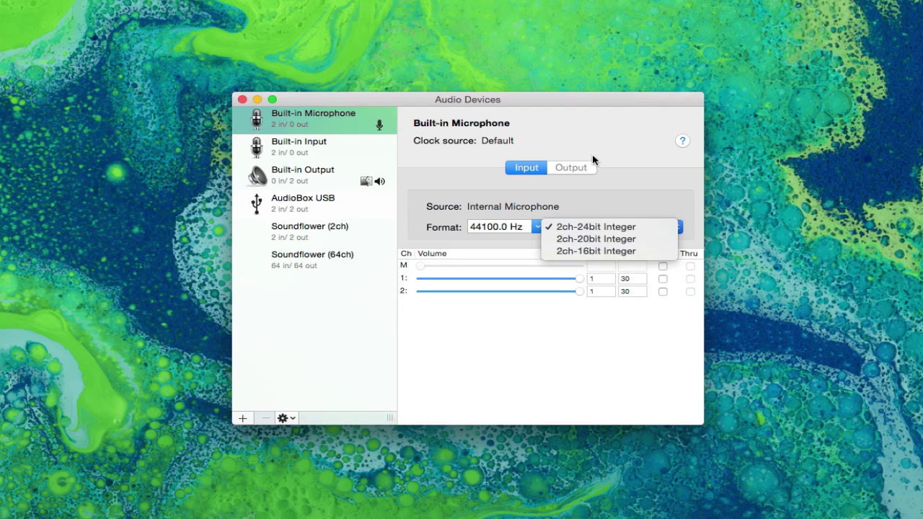
{"action": "left_click", "coordinate": [213, 292]}
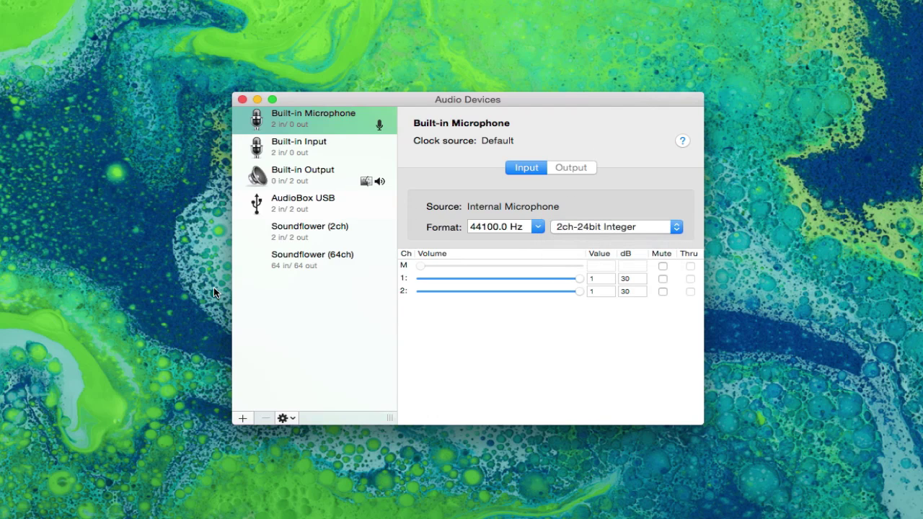
{"action": "left_click", "coordinate": [243, 420]}
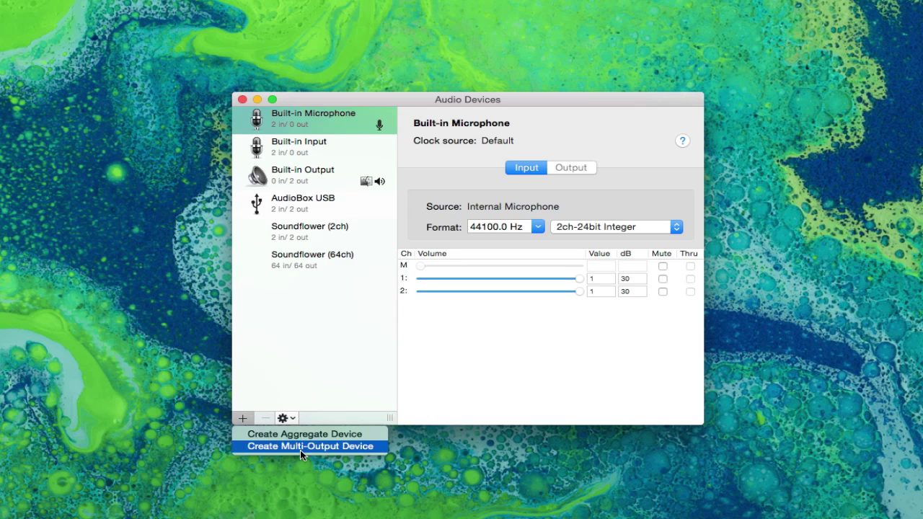
{"action": "left_click", "coordinate": [322, 381]}
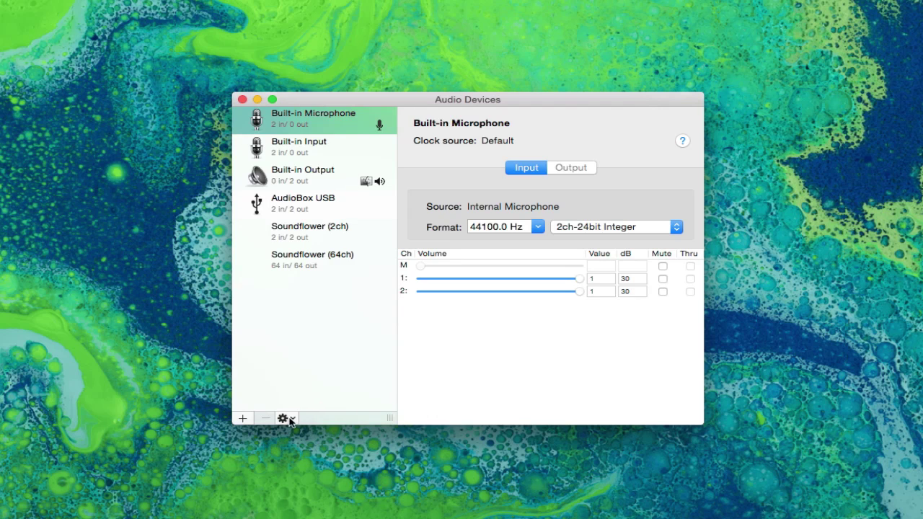
{"action": "left_click", "coordinate": [289, 419]}
{"action": "left_click", "coordinate": [289, 419]}
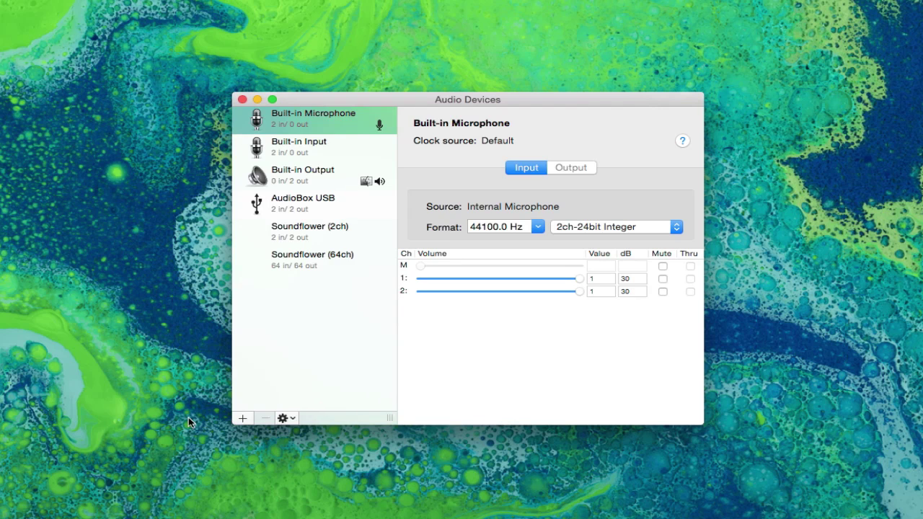
{"action": "left_click", "coordinate": [243, 418]}
{"action": "left_click", "coordinate": [256, 437]}
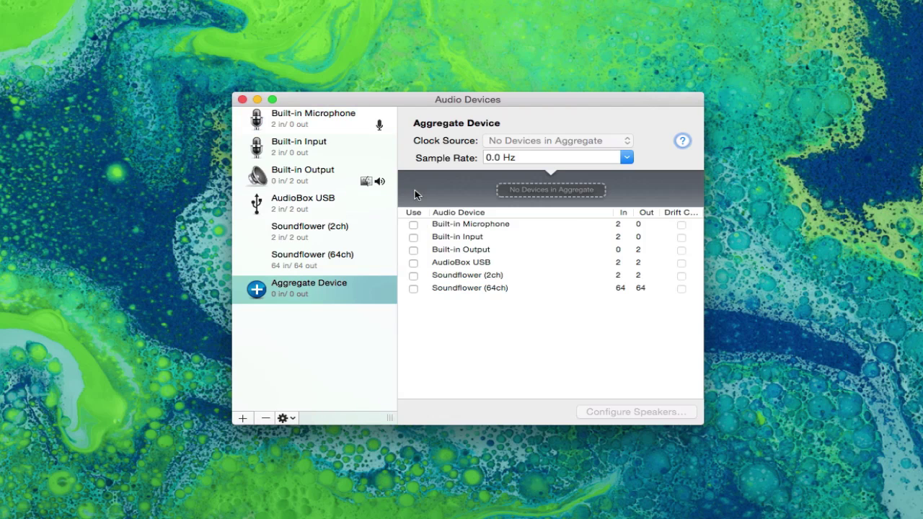
{"action": "left_click", "coordinate": [418, 228]}
{"action": "left_click", "coordinate": [413, 225]}
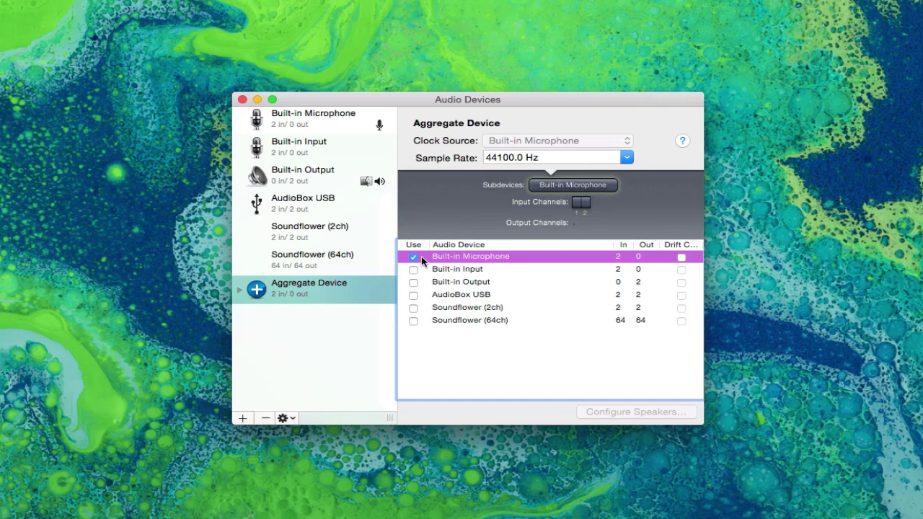
{"action": "left_click", "coordinate": [581, 205]}
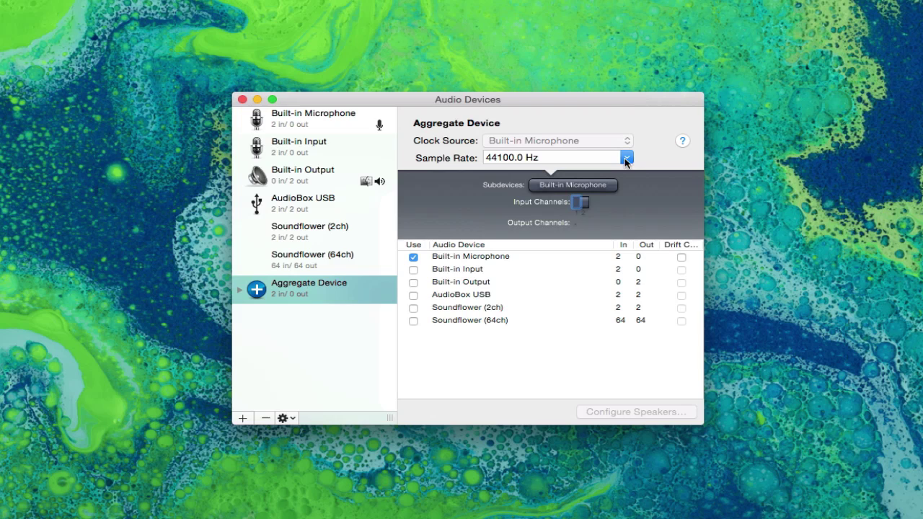
{"action": "right_click", "coordinate": [290, 293]}
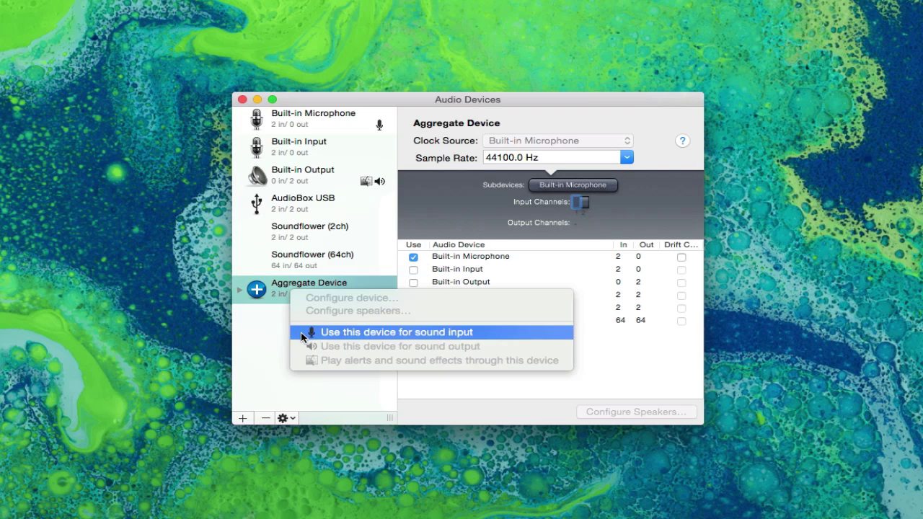
{"action": "left_click", "coordinate": [253, 350]}
{"action": "left_click", "coordinate": [274, 417]}
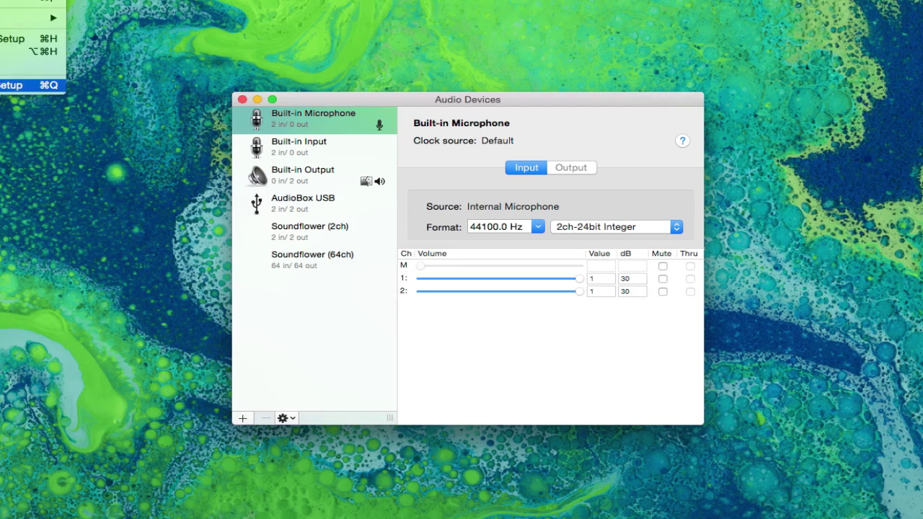
{"action": "key", "text": "super+comma"}
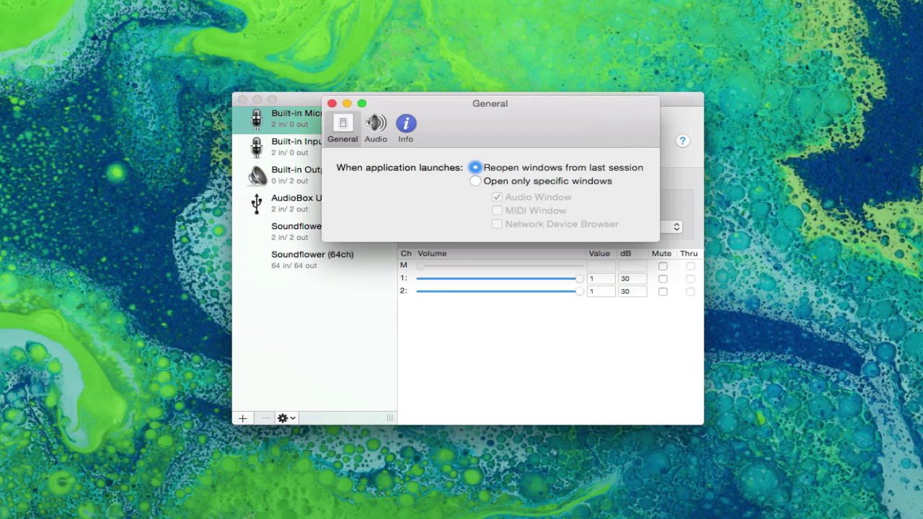
{"action": "left_click", "coordinate": [510, 185]}
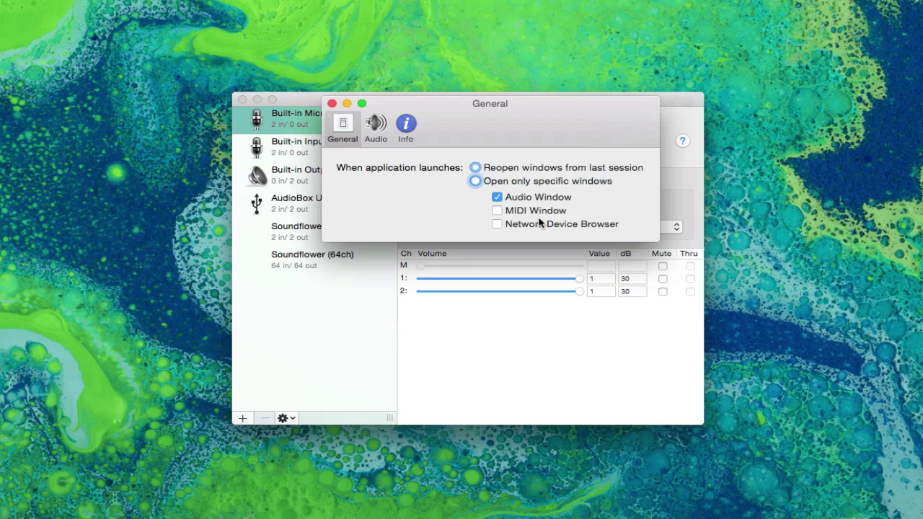
{"action": "left_click", "coordinate": [478, 167]}
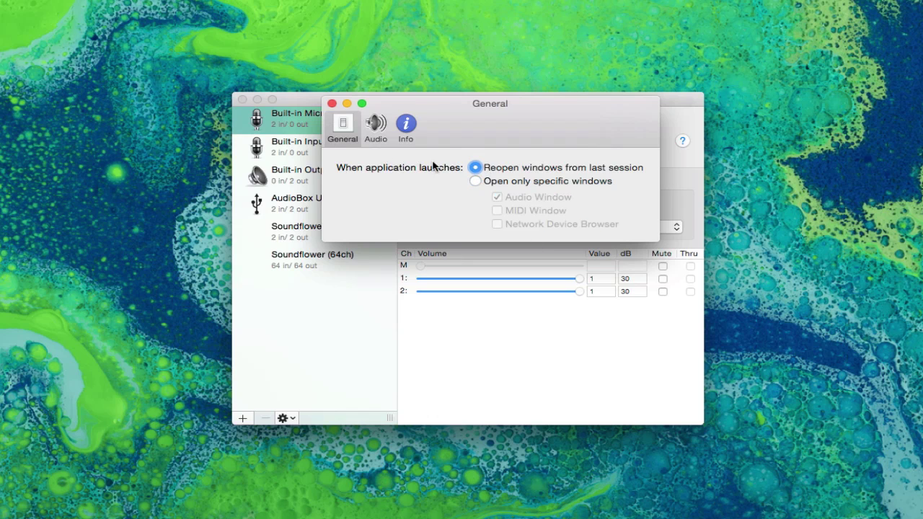
{"action": "left_click", "coordinate": [403, 127]}
{"action": "left_click", "coordinate": [375, 127]}
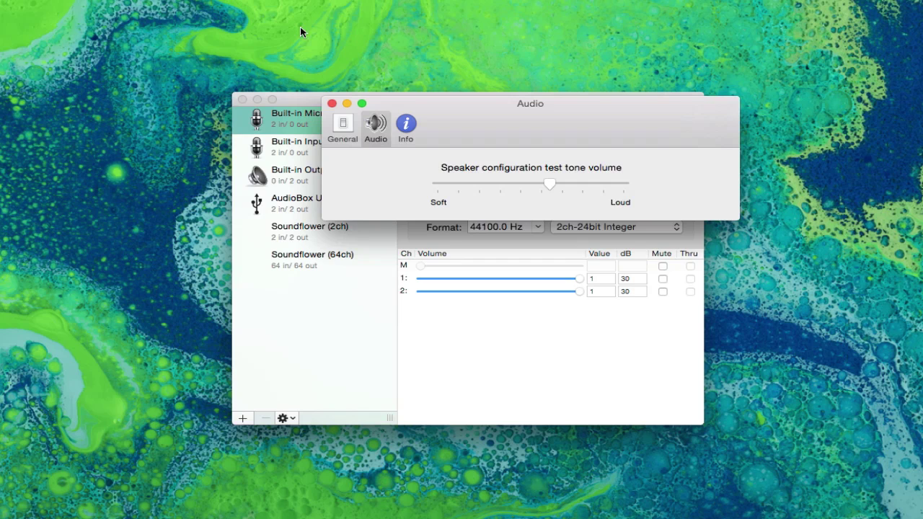
{"action": "left_click", "coordinate": [415, 125]}
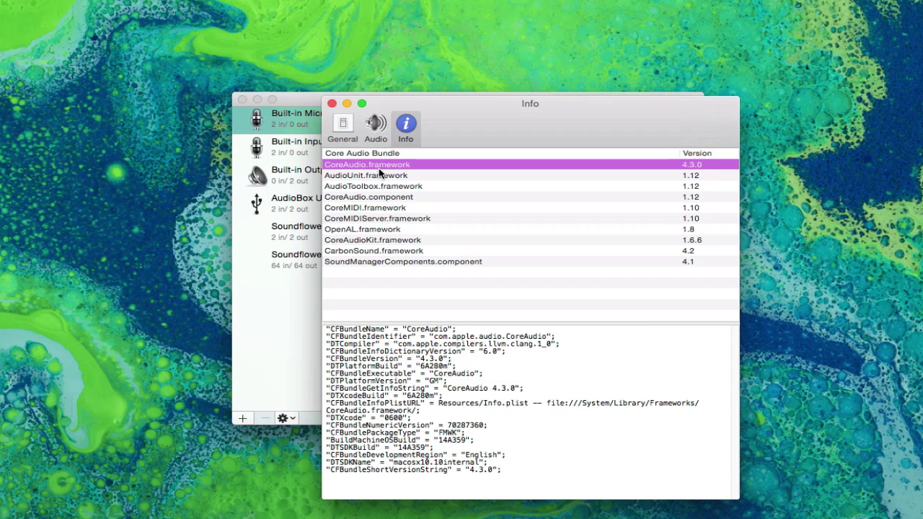
{"action": "left_click", "coordinate": [381, 187]}
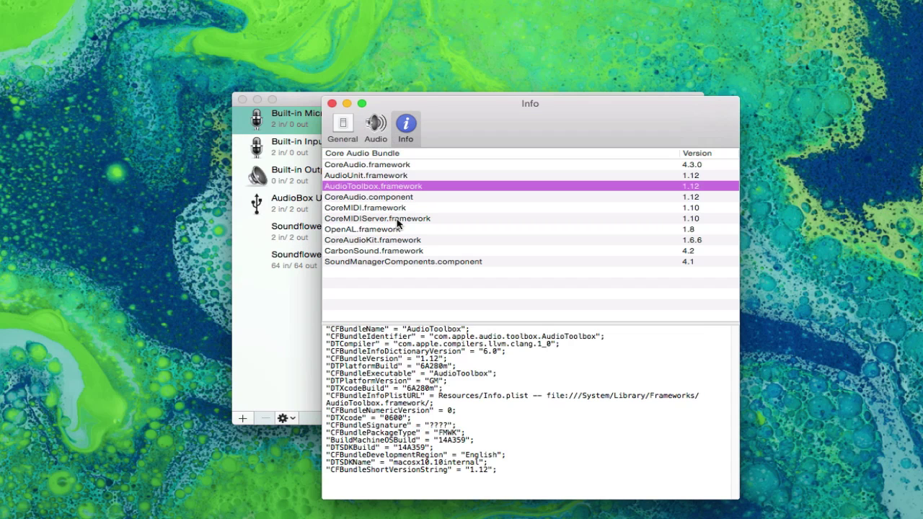
{"action": "left_click", "coordinate": [332, 104]}
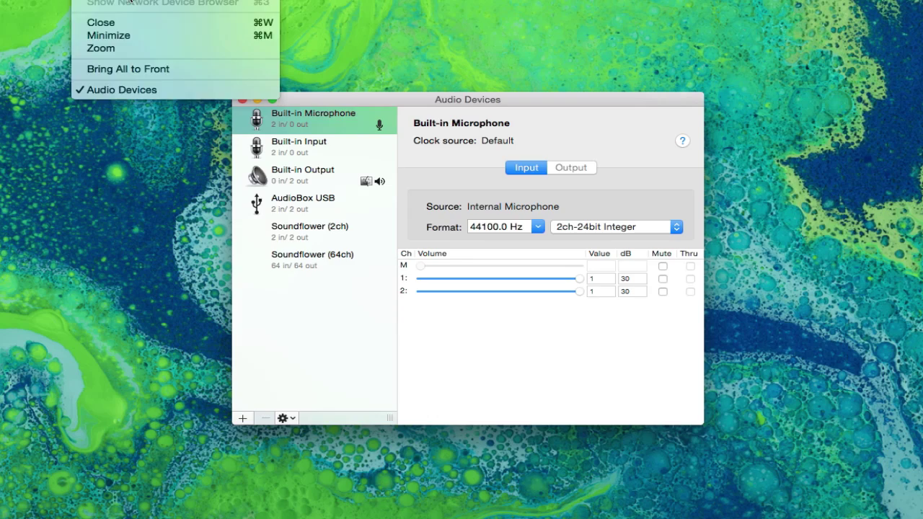
Step: Bring up MIDI Studio, reposition its window, and inspect the IAC Driver, Network and Bluetooth devices
{"action": "left_click", "coordinate": [130, 2]}
{"action": "left_click_drag", "start_coordinate": [509, 109], "coordinate": [415, 132]}
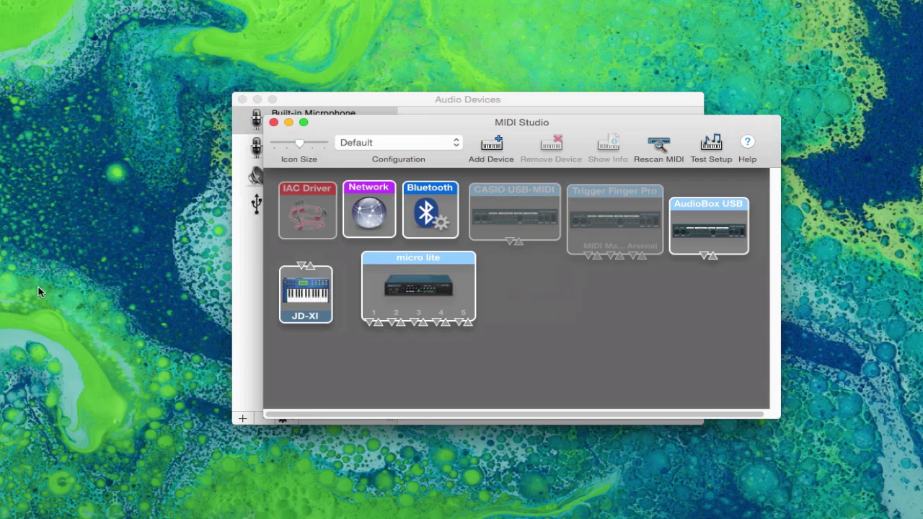
{"action": "left_click", "coordinate": [295, 207]}
{"action": "left_click", "coordinate": [370, 210]}
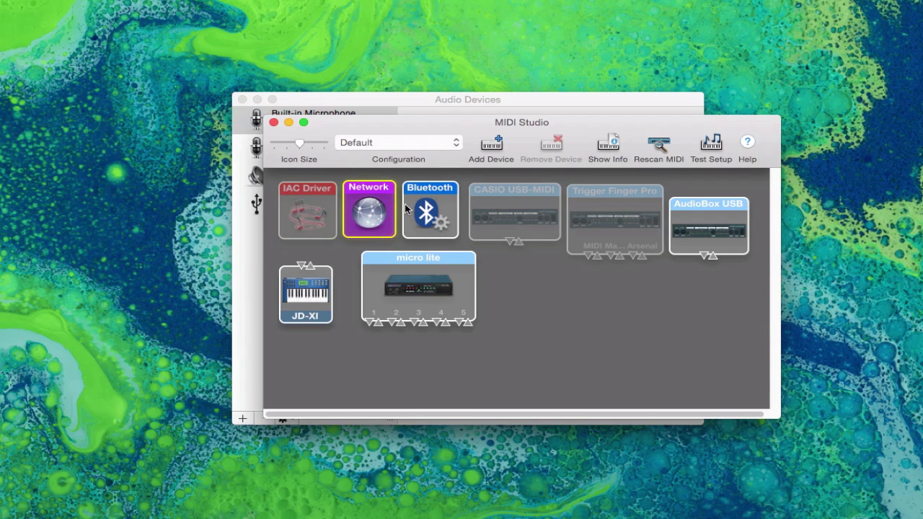
{"action": "left_click", "coordinate": [407, 209]}
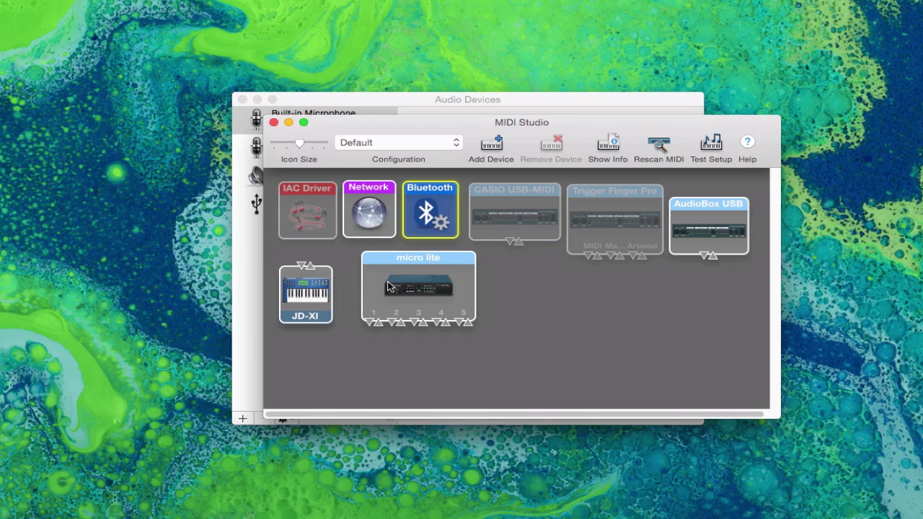
Step: Nudge micro lite slightly, then inspect JD-XI, AudioBox USB, Trigger Finger Pro and CASIO USB-MIDI
{"action": "left_click_drag", "start_coordinate": [388, 287], "coordinate": [383, 301]}
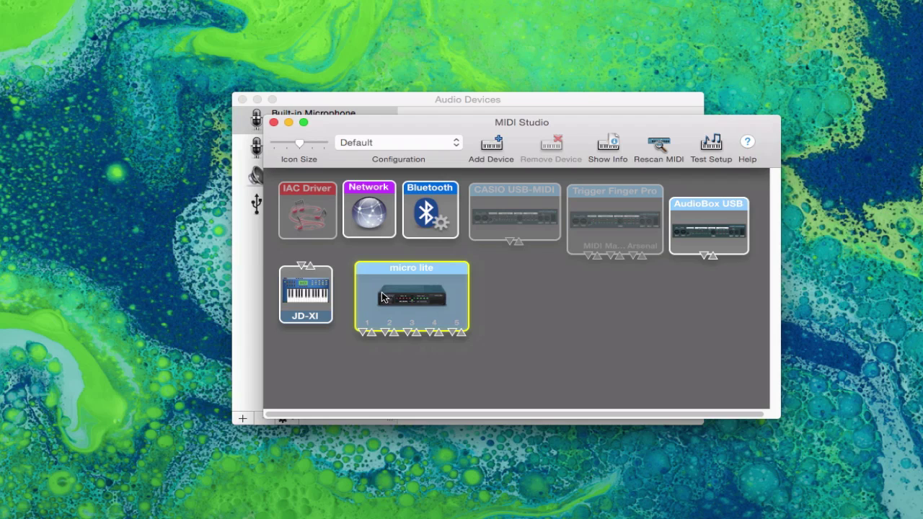
{"action": "left_click", "coordinate": [325, 294]}
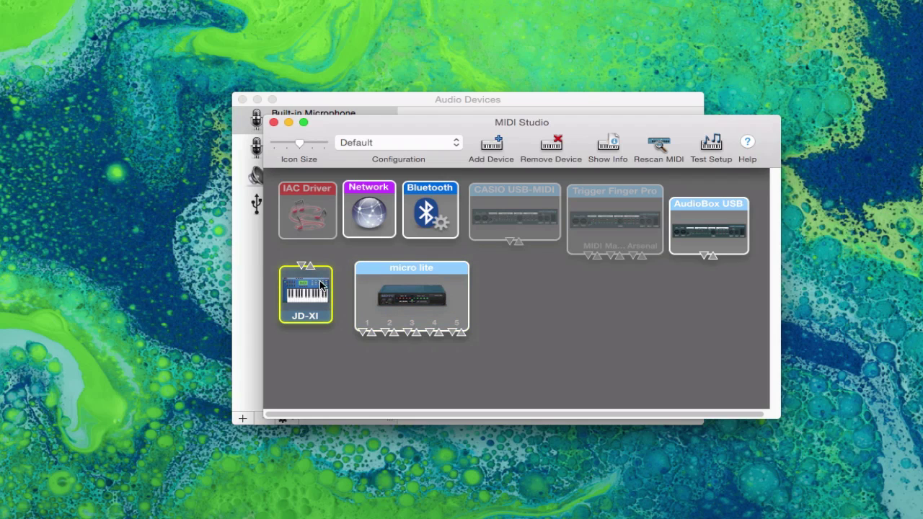
{"action": "left_click", "coordinate": [705, 242]}
{"action": "left_click", "coordinate": [573, 204]}
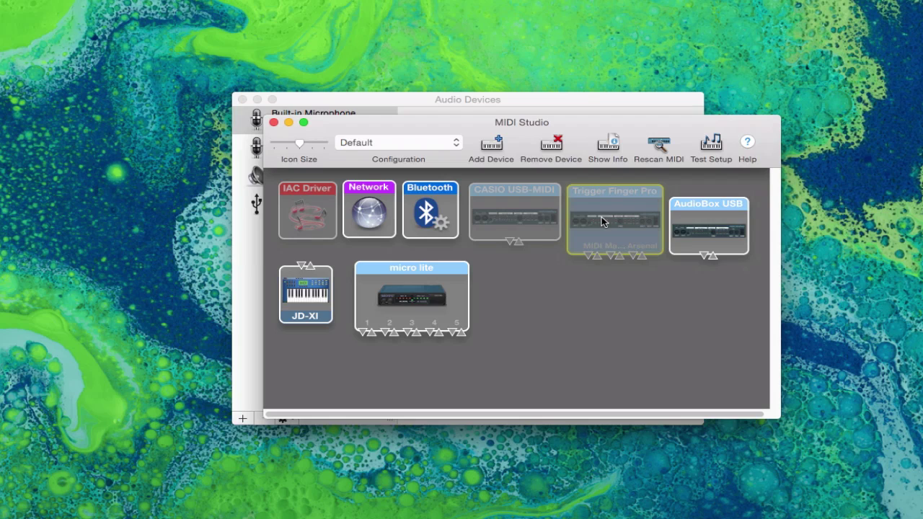
{"action": "left_click", "coordinate": [528, 203]}
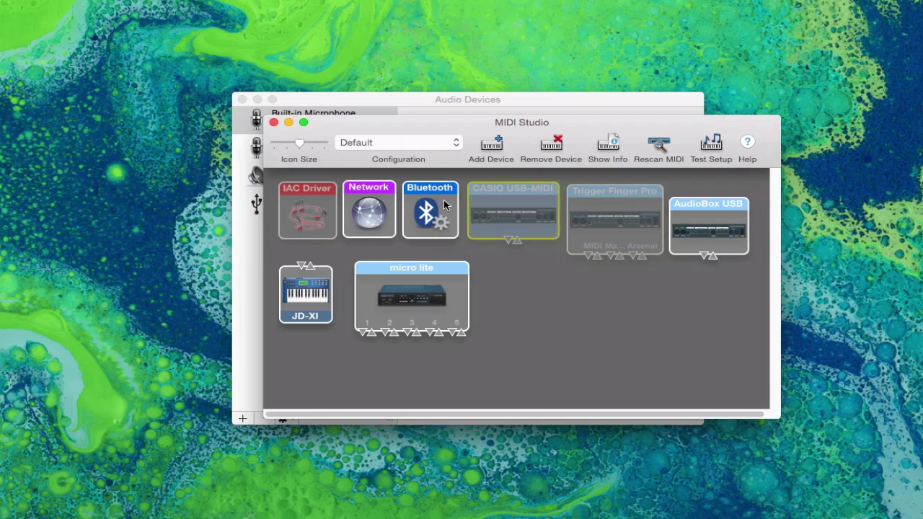
Step: Shift CASIO USB-MIDI slightly left and cable micro lite port 1 to the JD-XI
{"action": "left_click_drag", "start_coordinate": [498, 205], "coordinate": [495, 210]}
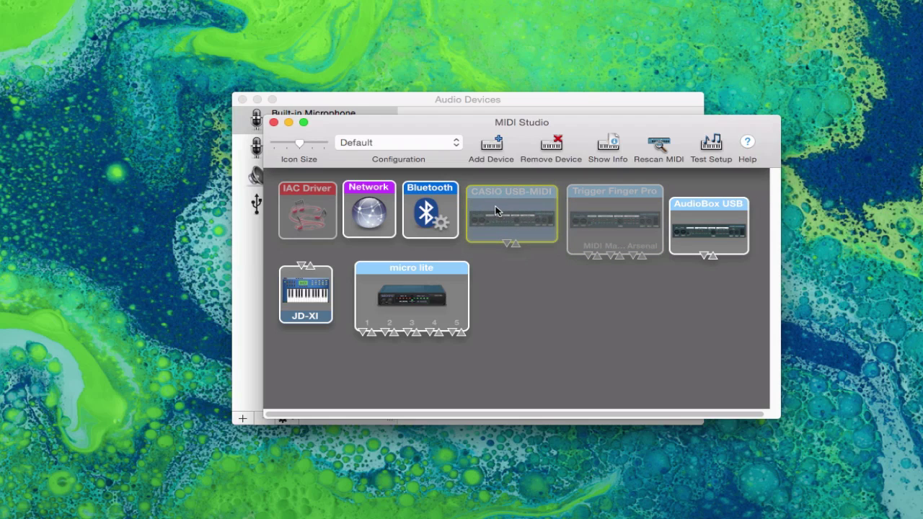
{"action": "left_click", "coordinate": [364, 332]}
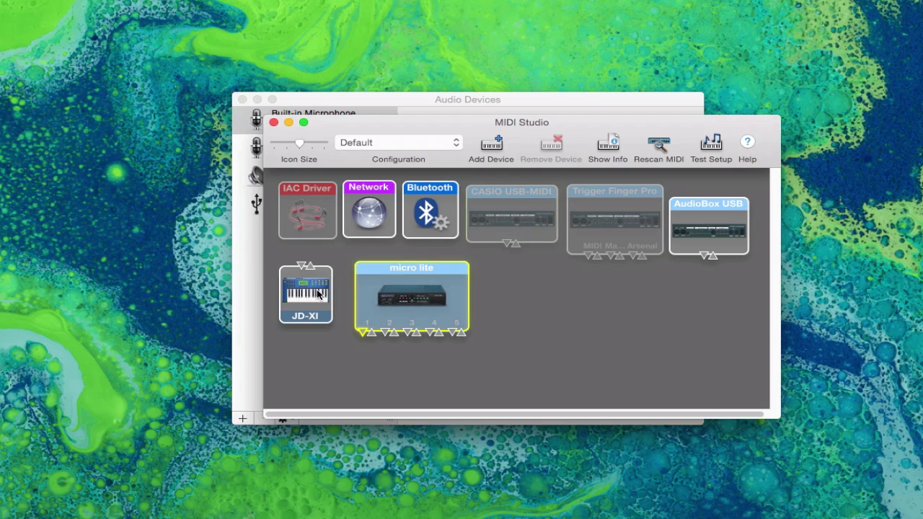
{"action": "left_click", "coordinate": [310, 270]}
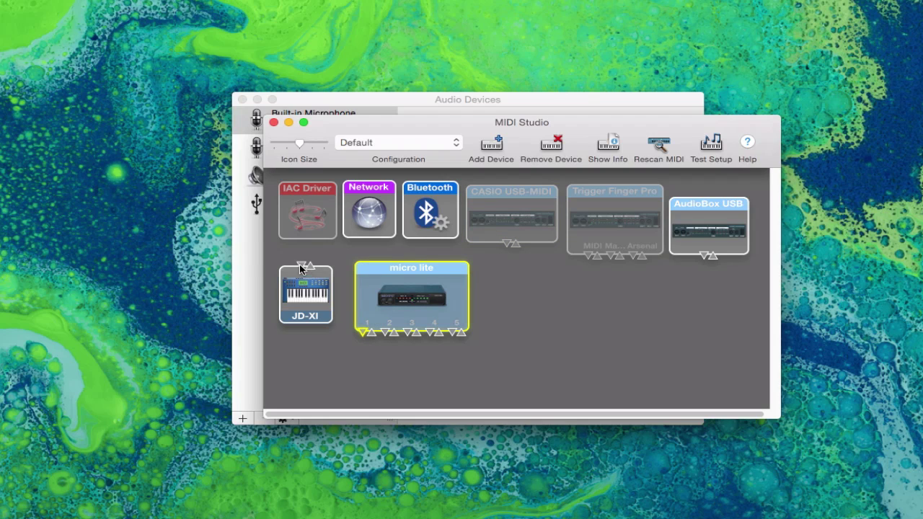
{"action": "left_click", "coordinate": [364, 334]}
{"action": "mouse_move", "coordinate": [364, 334]}
{"action": "left_mouse_down"}
{"action": "mouse_move", "coordinate": [305, 290]}
{"action": "mouse_move", "coordinate": [306, 264]}
{"action": "mouse_move", "coordinate": [364, 334]}
{"action": "left_mouse_up"}
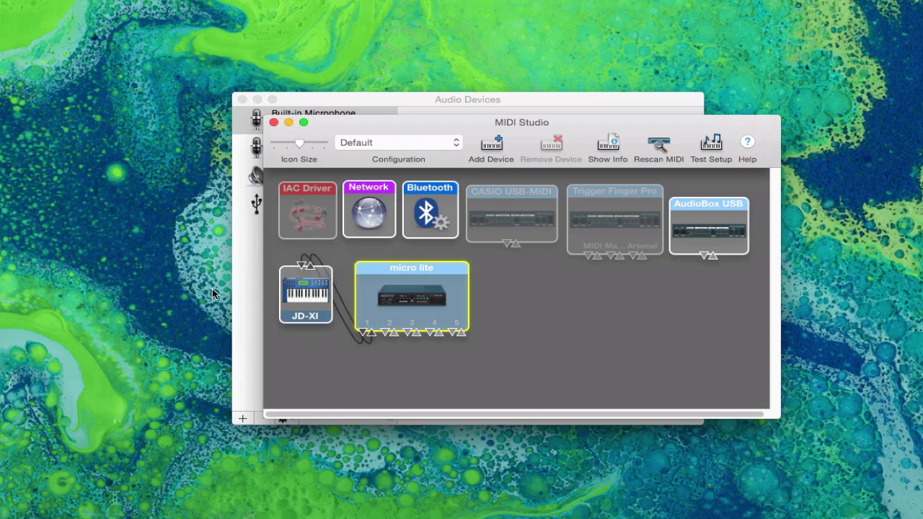
Step: Delete both cables between micro lite port 1 and the JD-XI
{"action": "mouse_move", "coordinate": [331, 271]}
{"action": "left_click", "coordinate": [359, 336]}
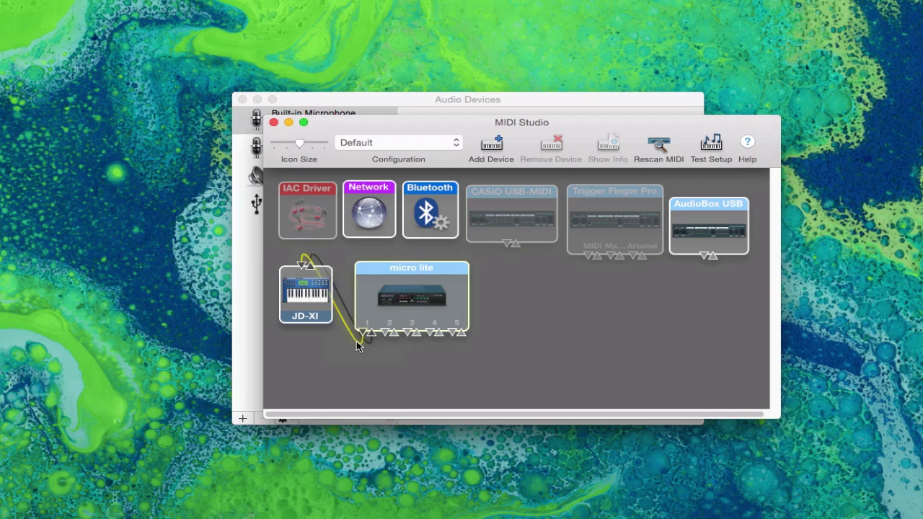
{"action": "key", "text": "BackSpace"}
{"action": "left_click", "coordinate": [368, 336]}
{"action": "key", "text": "BackSpace"}
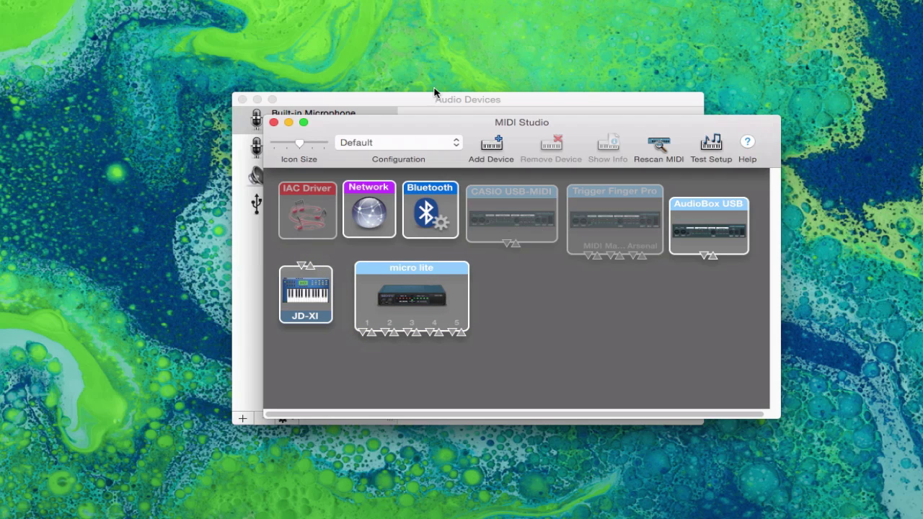
Step: Add a new external device, move it lower right, and colour it green in its properties
{"action": "left_click", "coordinate": [491, 165]}
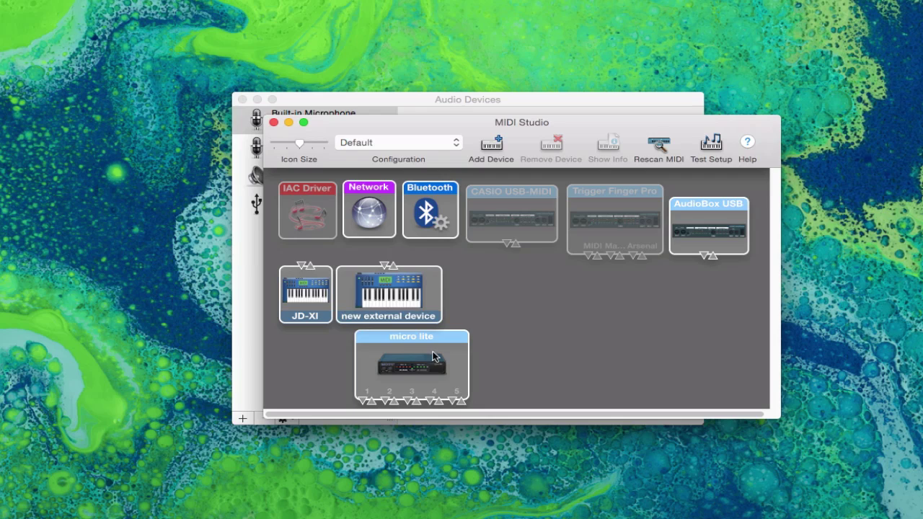
{"action": "left_click_drag", "start_coordinate": [397, 290], "coordinate": [654, 338]}
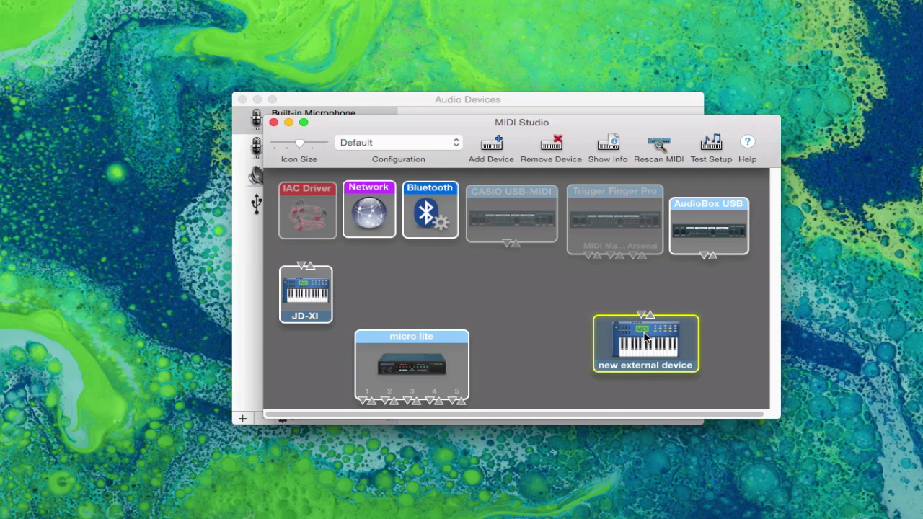
{"action": "double_click", "coordinate": [604, 330]}
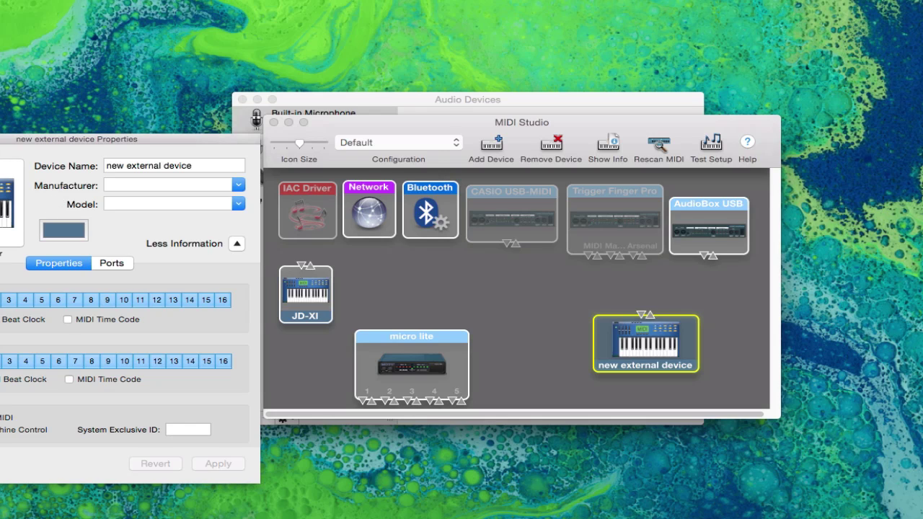
{"action": "left_click", "coordinate": [64, 230]}
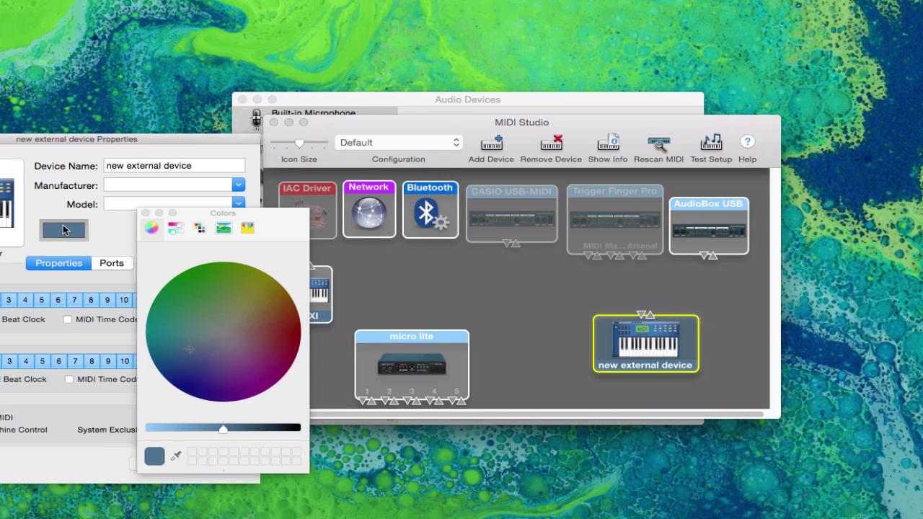
{"action": "left_click_drag", "start_coordinate": [213, 346], "coordinate": [154, 211]}
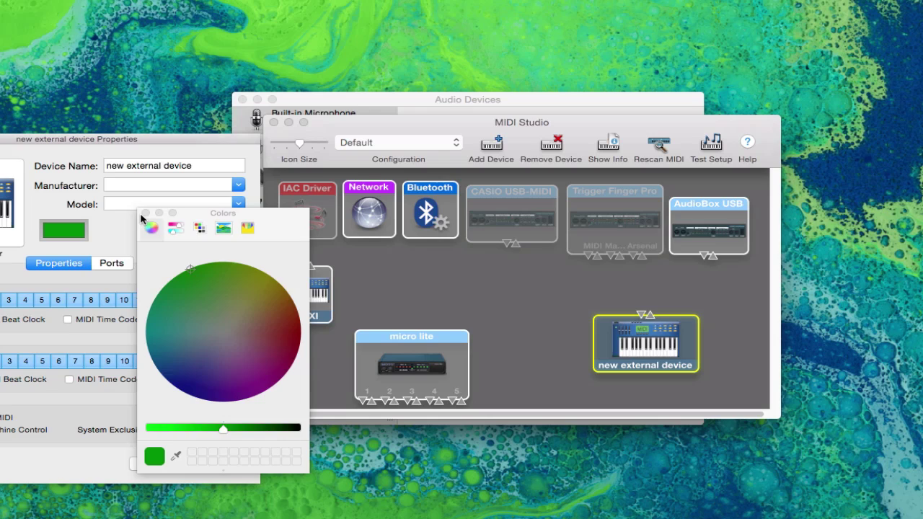
{"action": "left_click", "coordinate": [146, 213]}
Step: Step through the name, manufacturer and model fields, view Ports, and apply the changes
{"action": "left_click", "coordinate": [192, 170]}
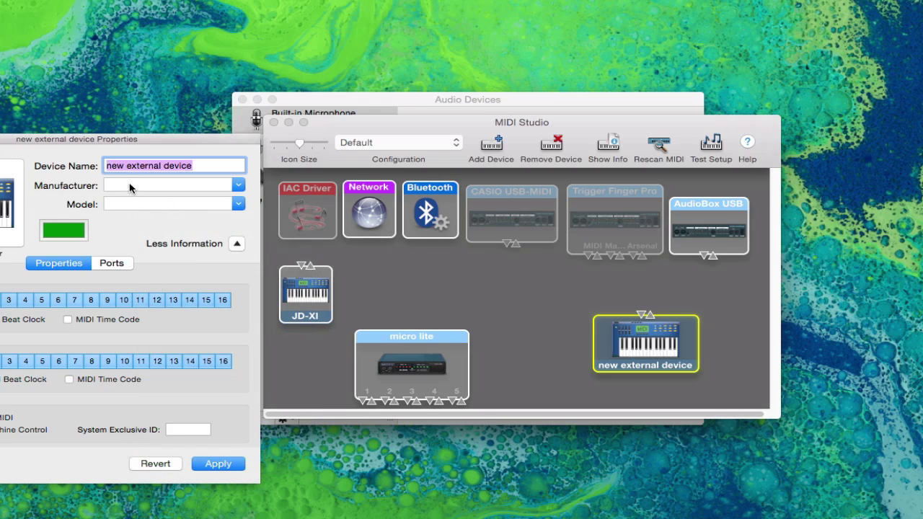
{"action": "left_click", "coordinate": [137, 186]}
{"action": "left_click", "coordinate": [185, 204]}
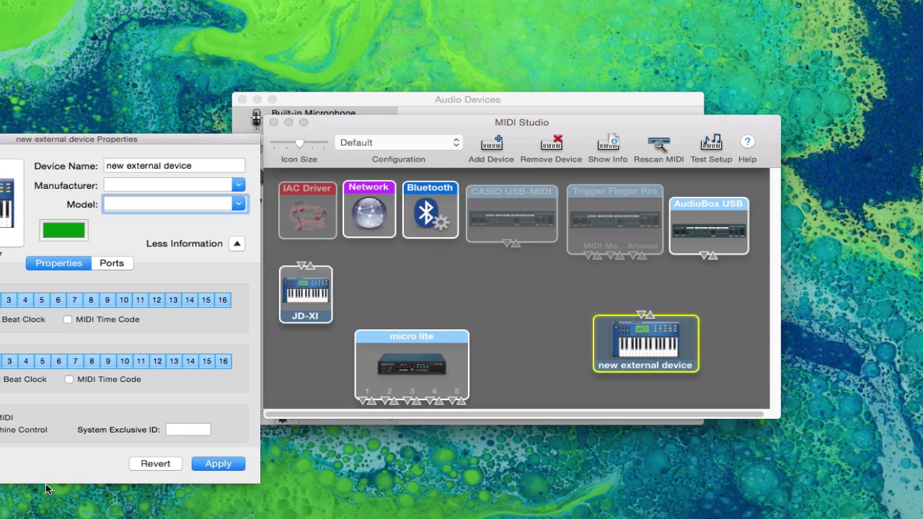
{"action": "left_click", "coordinate": [116, 264]}
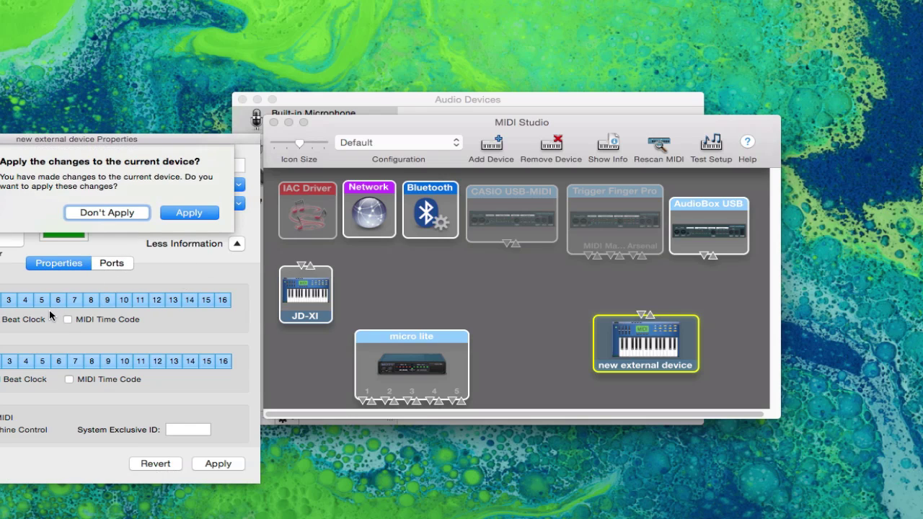
{"action": "left_click", "coordinate": [167, 214]}
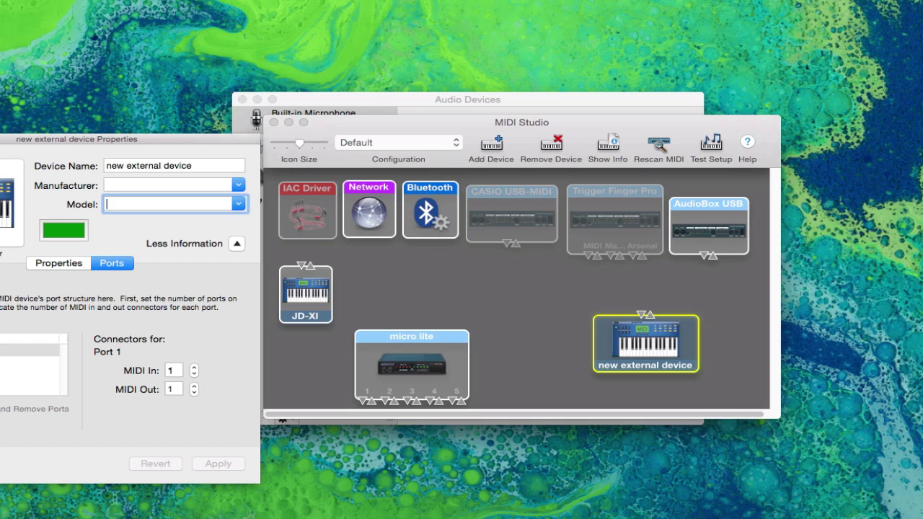
Step: Remove the new external device, view micro lite's info, then rescan for MIDI devices
{"action": "key", "text": "super+w"}
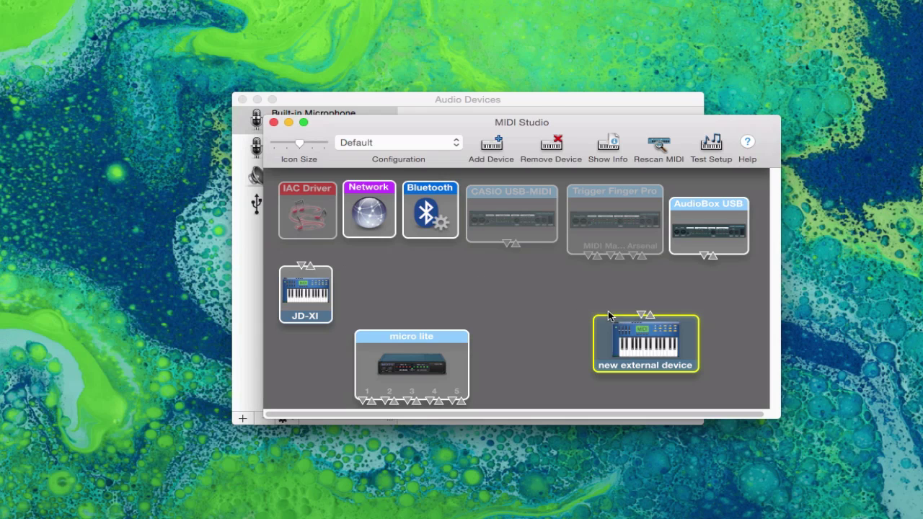
{"action": "left_click", "coordinate": [555, 146]}
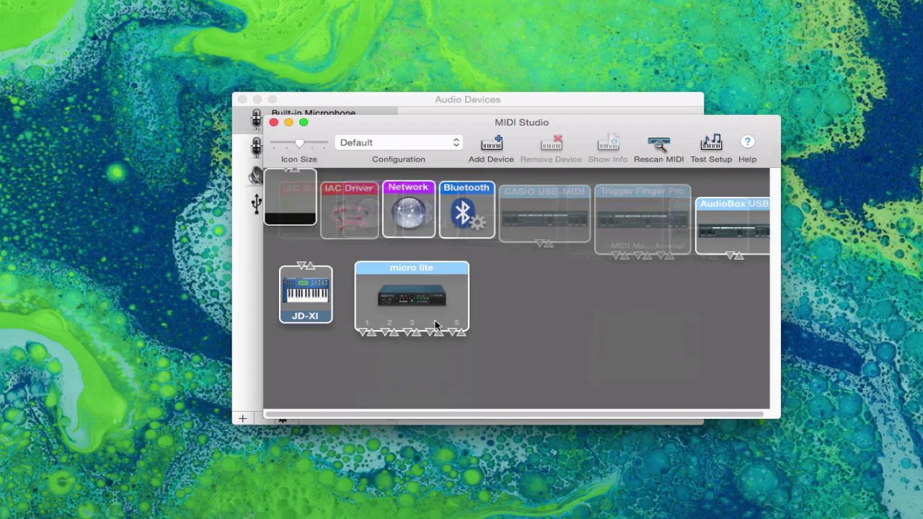
{"action": "left_click", "coordinate": [408, 317]}
{"action": "left_click", "coordinate": [609, 144]}
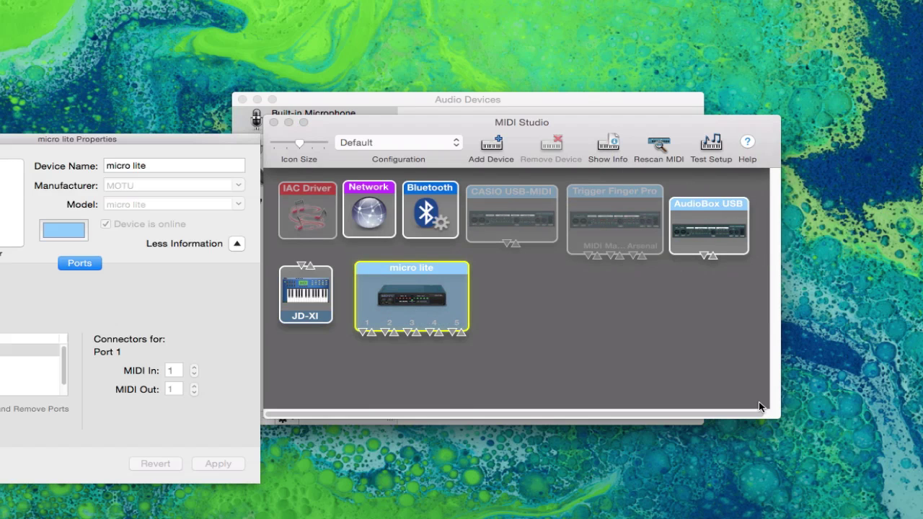
{"action": "key", "text": "super+w"}
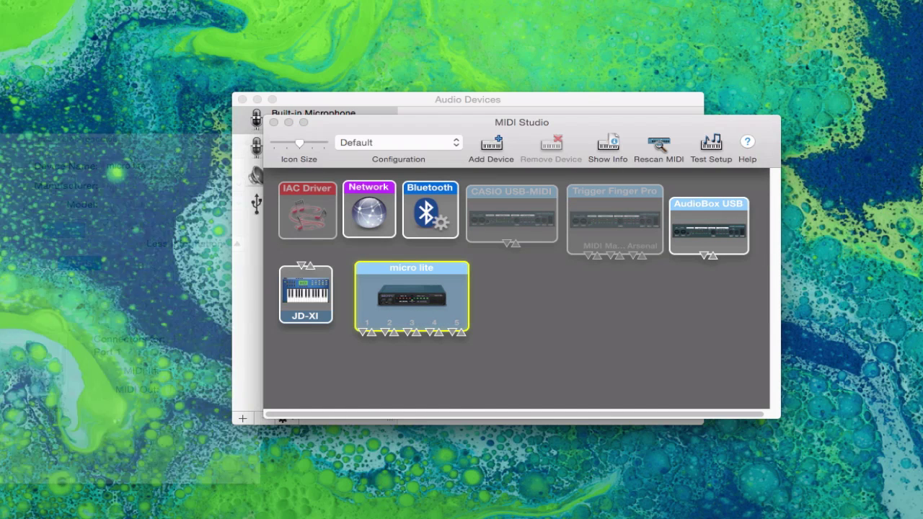
{"action": "left_click", "coordinate": [653, 147]}
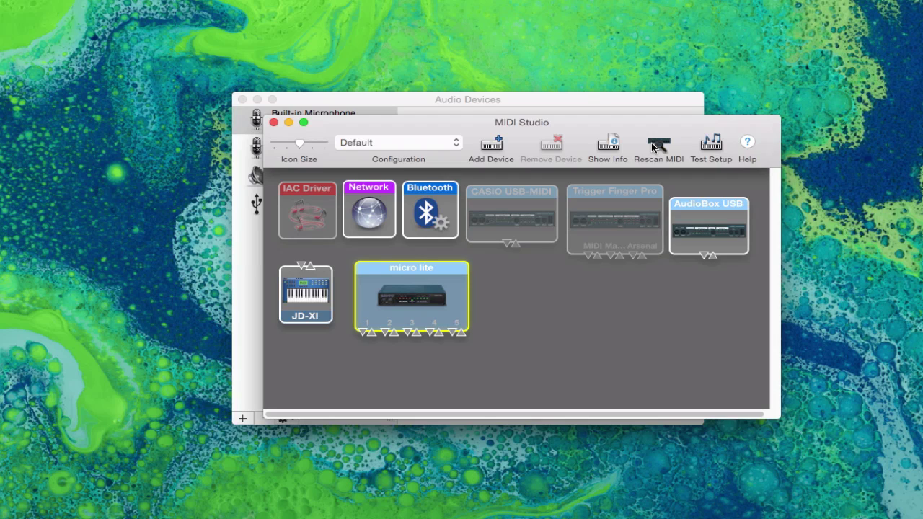
Step: Enable MIDI Studio's Test Setup mode
{"action": "left_click", "coordinate": [713, 145]}
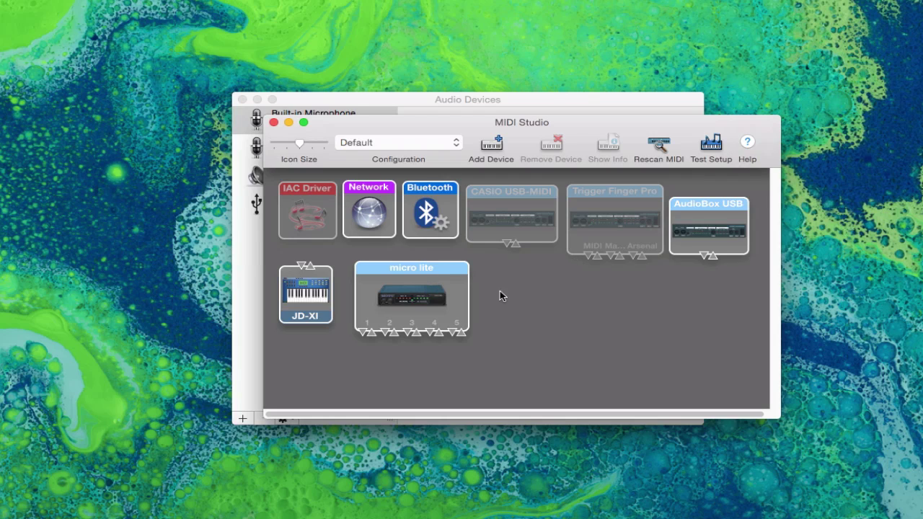
Step: Close the MIDI Studio window to return to Audio Devices
{"action": "left_click", "coordinate": [273, 122]}
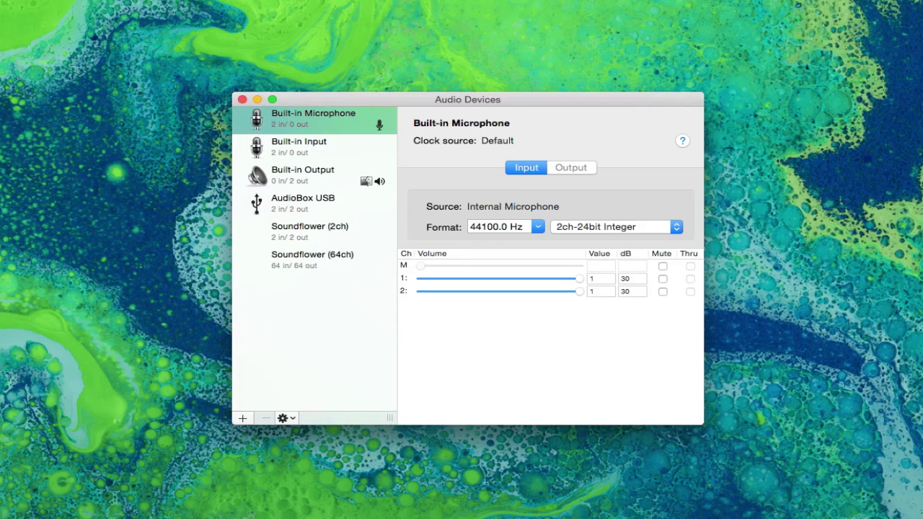